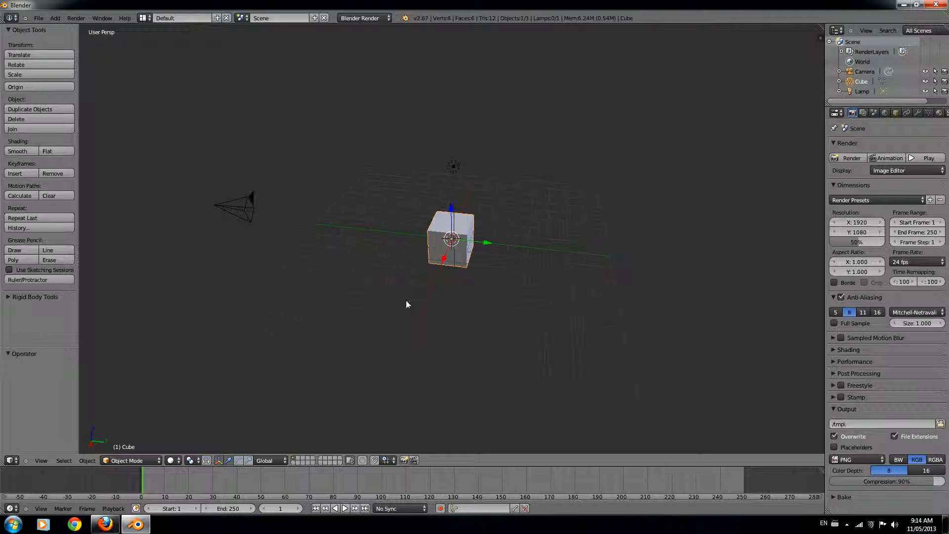
Step: Widen the Properties editor so that all of its category icons fit in view
scroll(493, 201, up, 3)
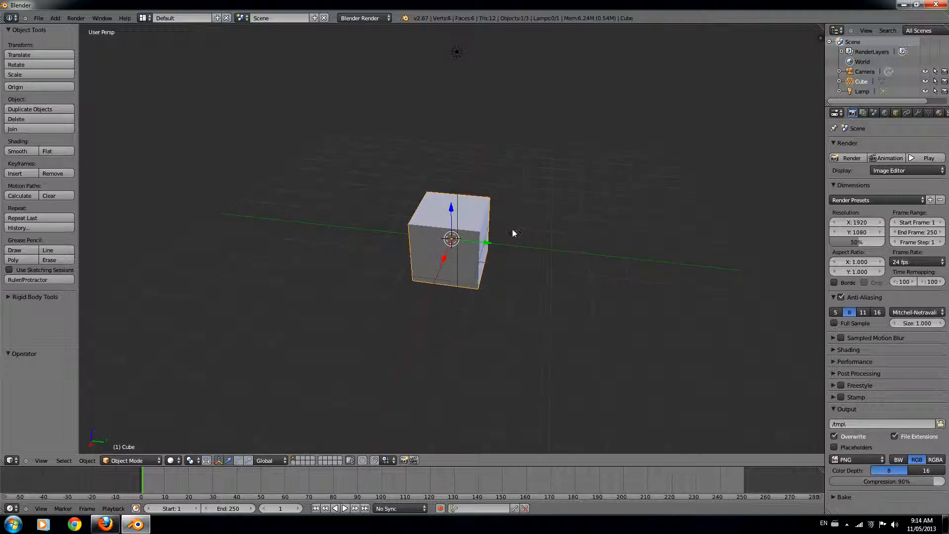
middle_drag(573, 211, 536, 208)
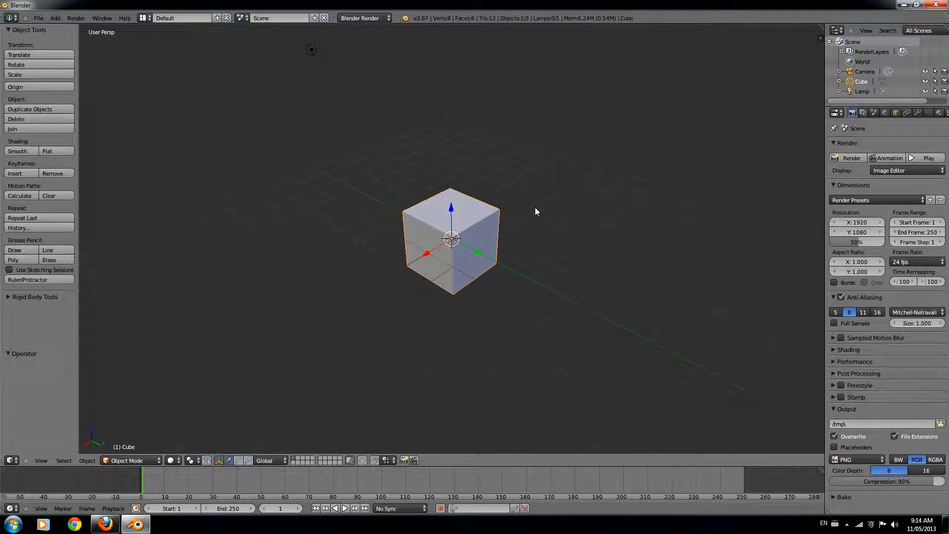
middle_drag(348, 276, 376, 296)
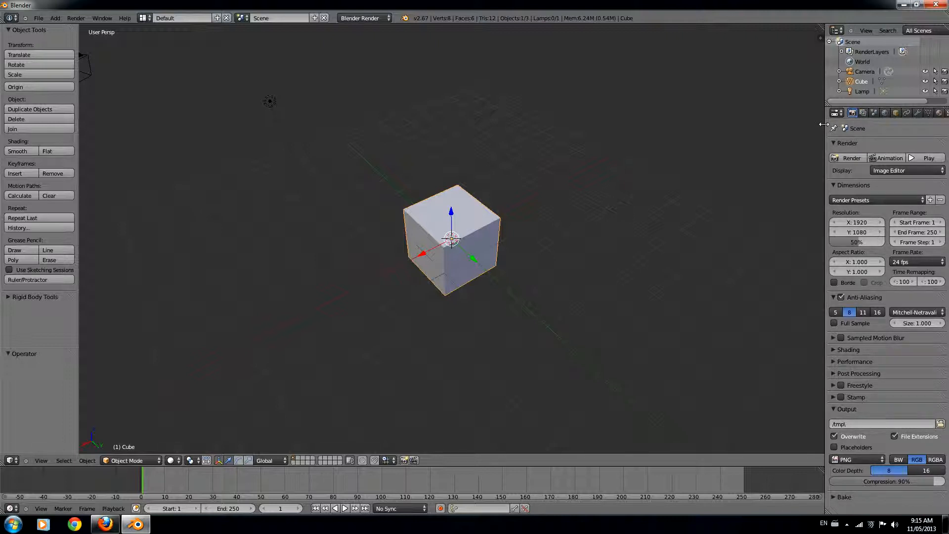
drag(824, 124, 791, 126)
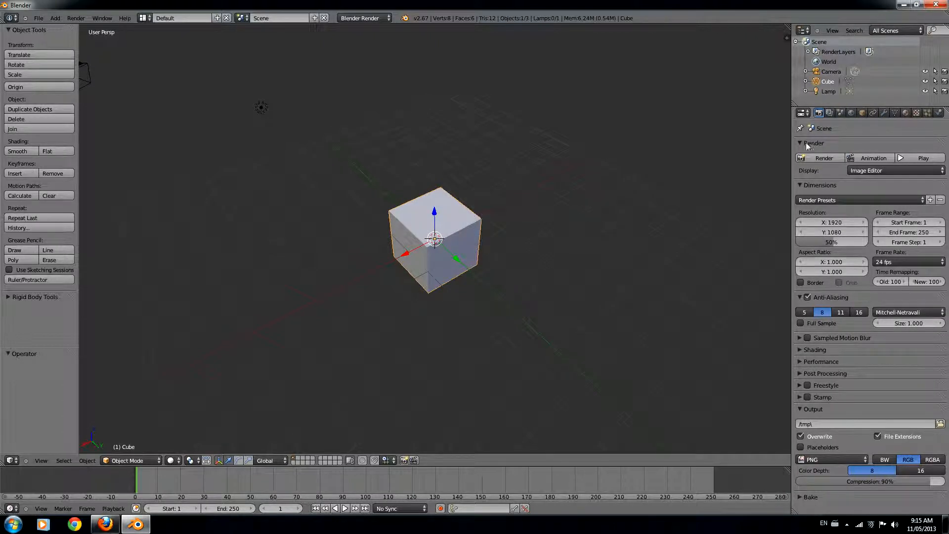
Step: Look through the property categories one after another, from Render Layers and Scene through to Physics
click(829, 113)
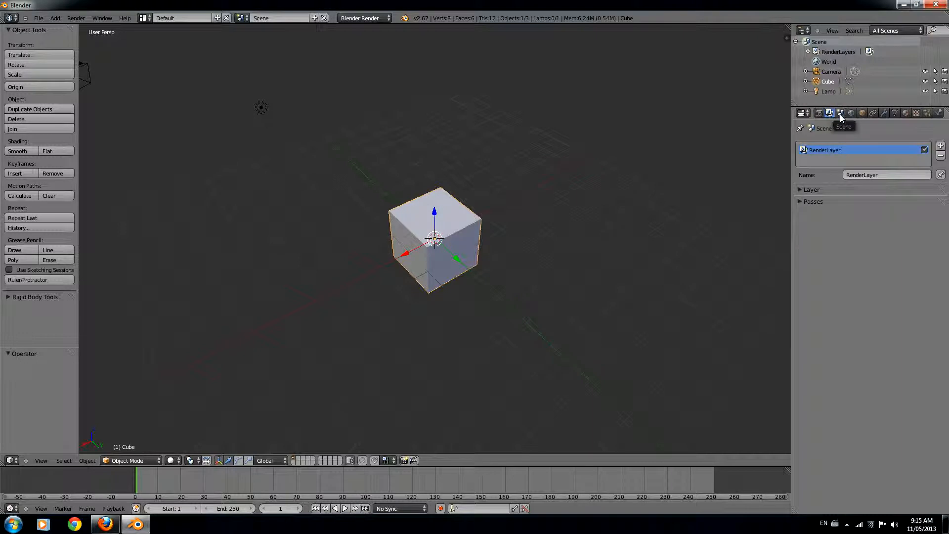
click(840, 113)
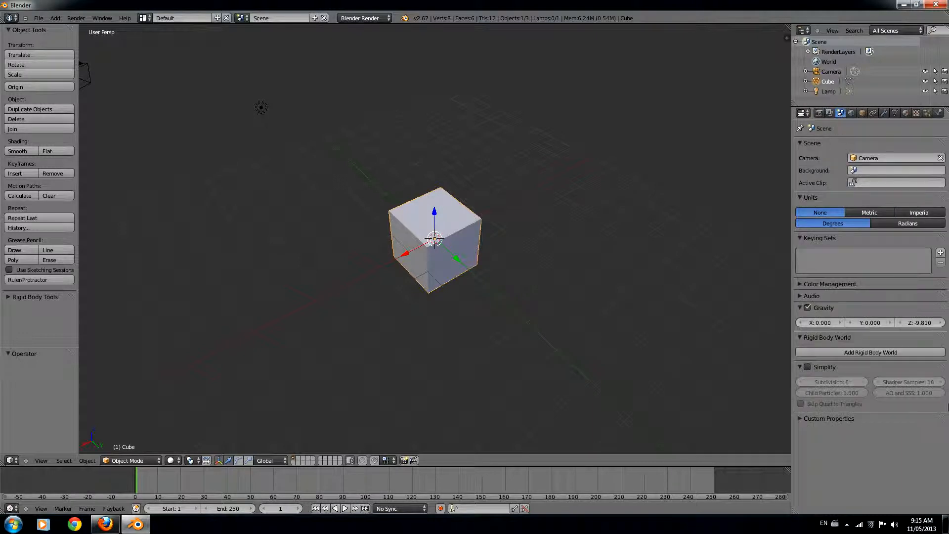
click(851, 113)
click(863, 114)
click(873, 113)
click(884, 113)
click(895, 113)
click(905, 113)
click(916, 113)
click(927, 113)
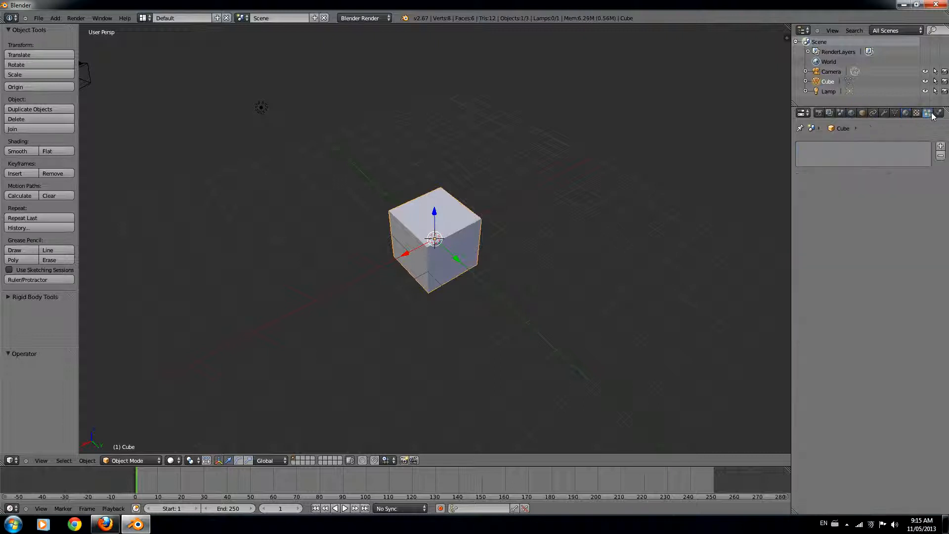
click(939, 113)
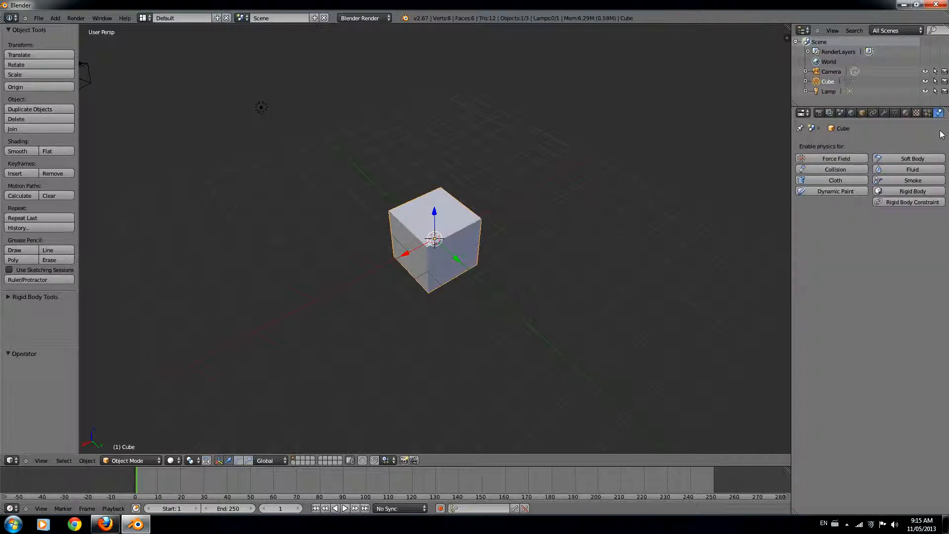
Step: Render a still image of the scene with the current render settings, and return to the 3D view
click(808, 114)
click(818, 113)
click(818, 114)
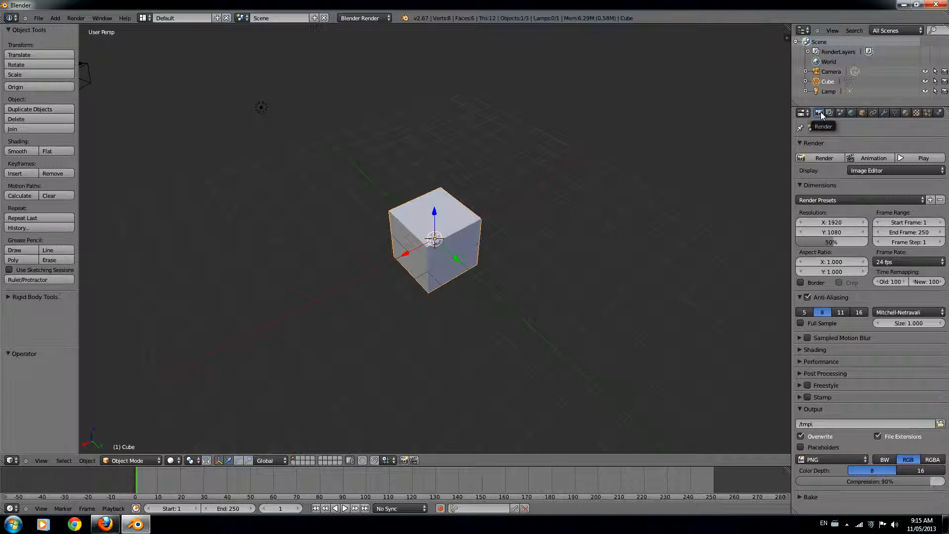
click(822, 157)
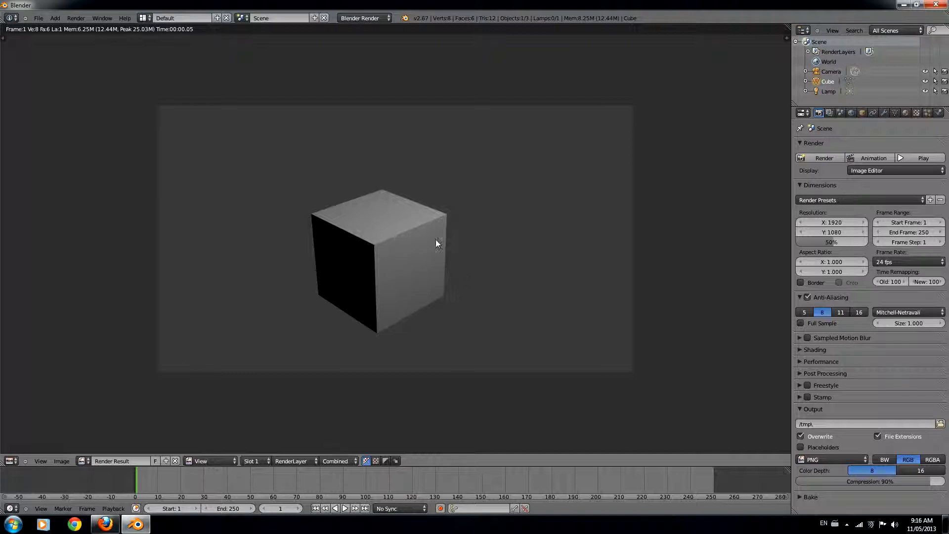
key(Escape)
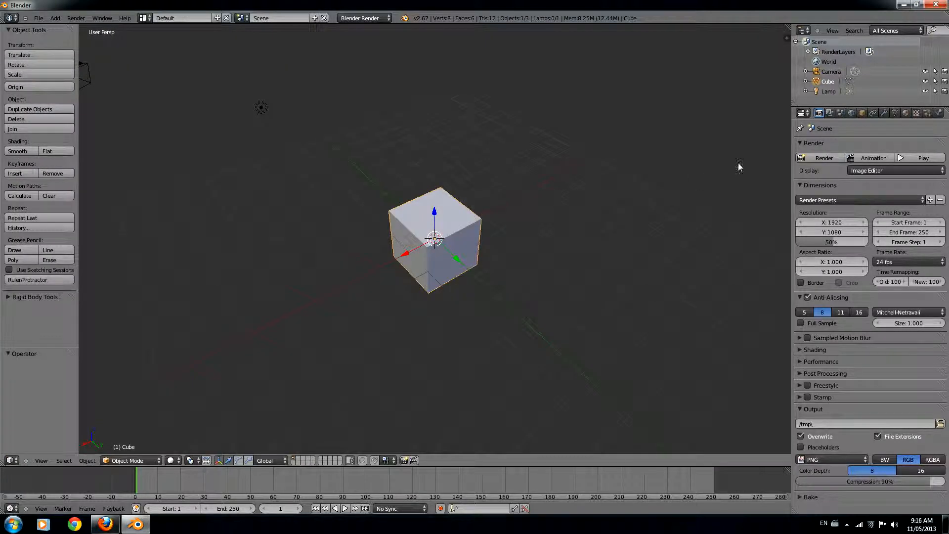
Step: Expand the Layer settings of the render layer
click(829, 113)
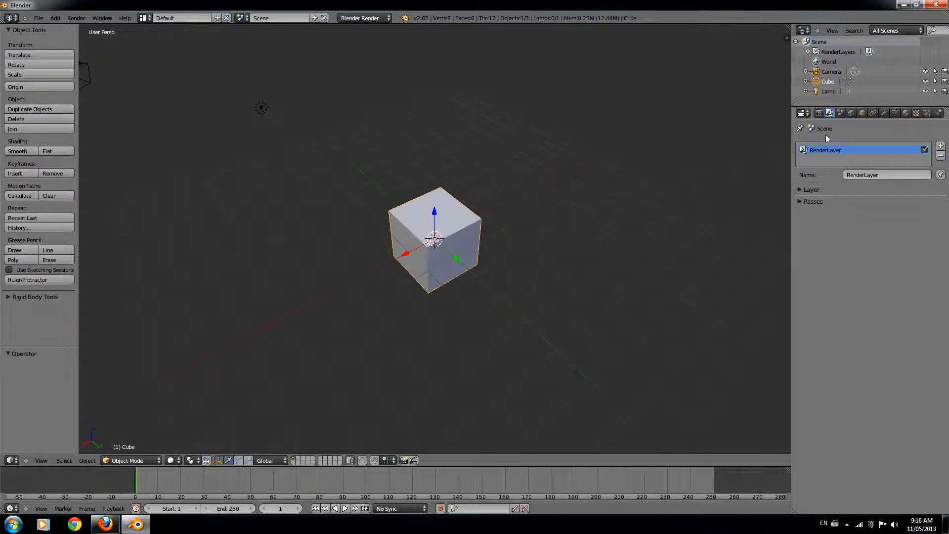
click(825, 191)
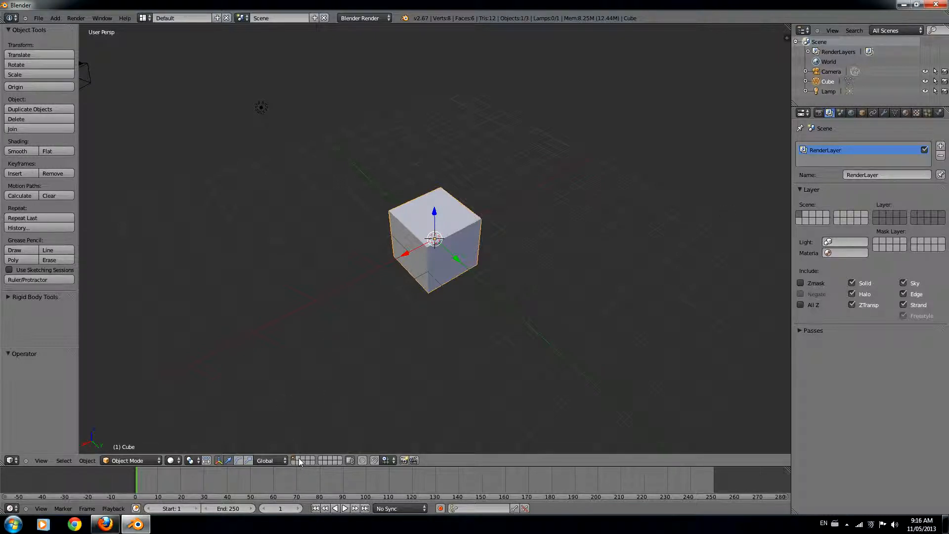
Step: Move the cube to the second scene layer and display that layer
mouse_move(460, 296)
middle_down()
mouse_move(366, 263)
mouse_move(437, 312)
mouse_move(470, 309)
middle_up()
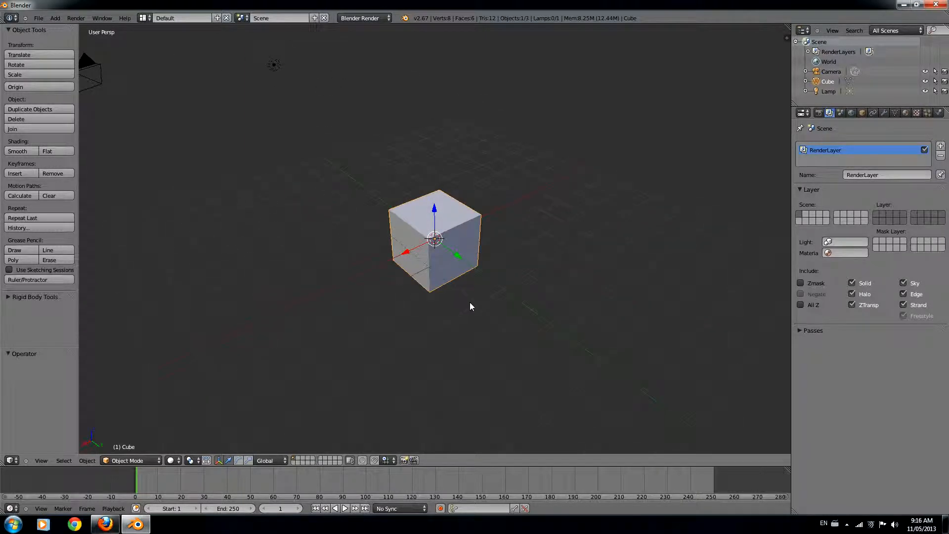
key(m)
key(m)
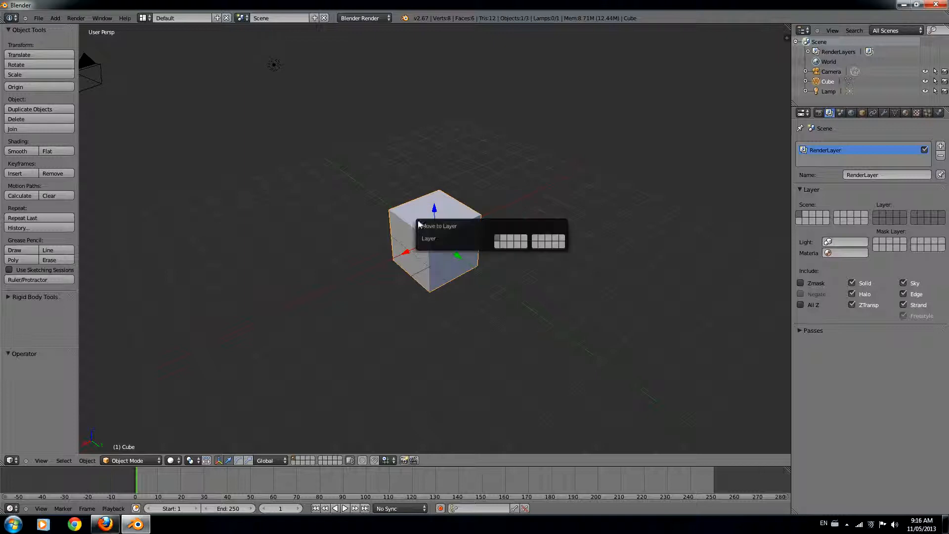
click(503, 243)
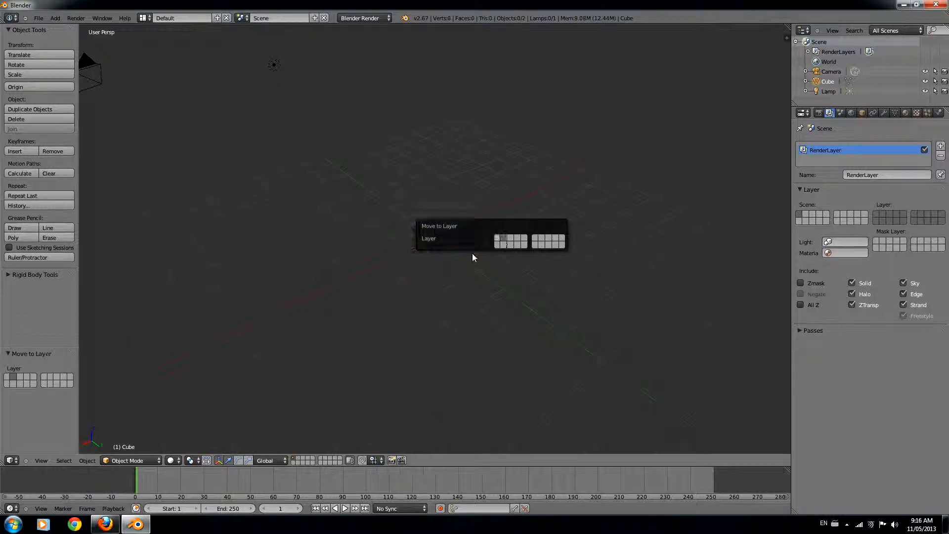
click(298, 460)
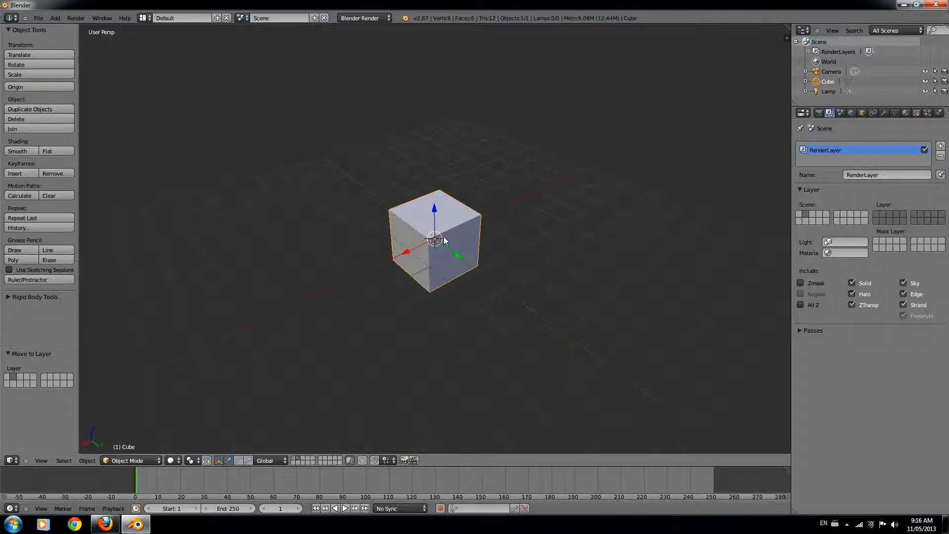
Step: Return the cube to the first scene layer and display that layer
key(m)
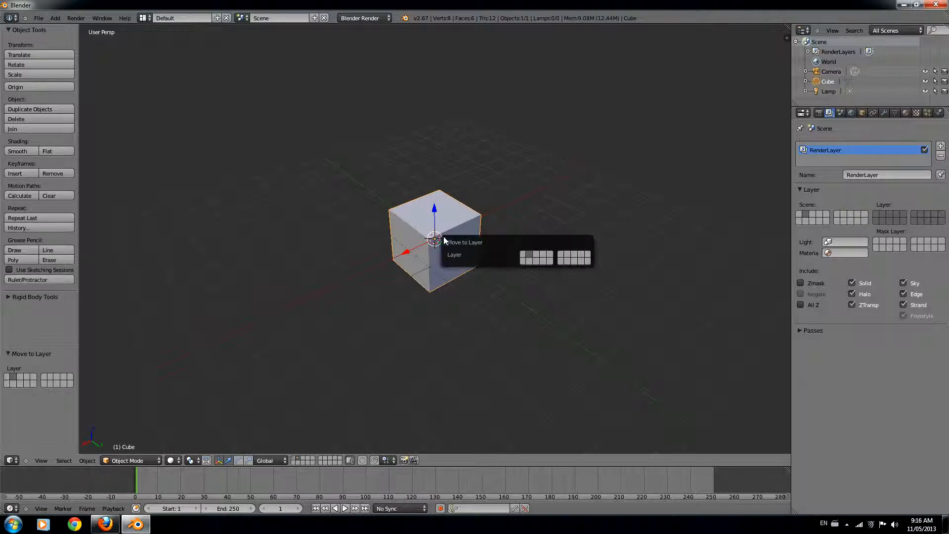
click(524, 255)
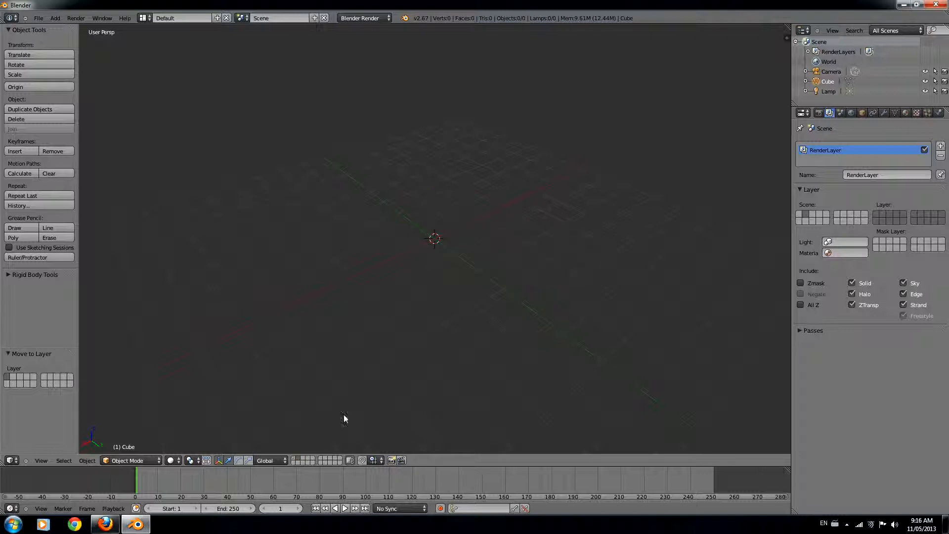
click(293, 458)
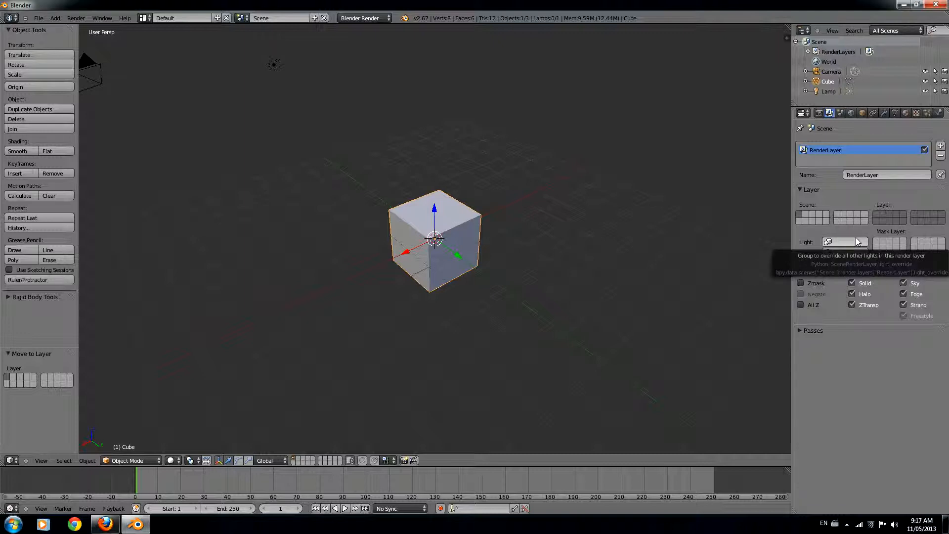
Step: Look over the Scene settings and the World settings
click(841, 113)
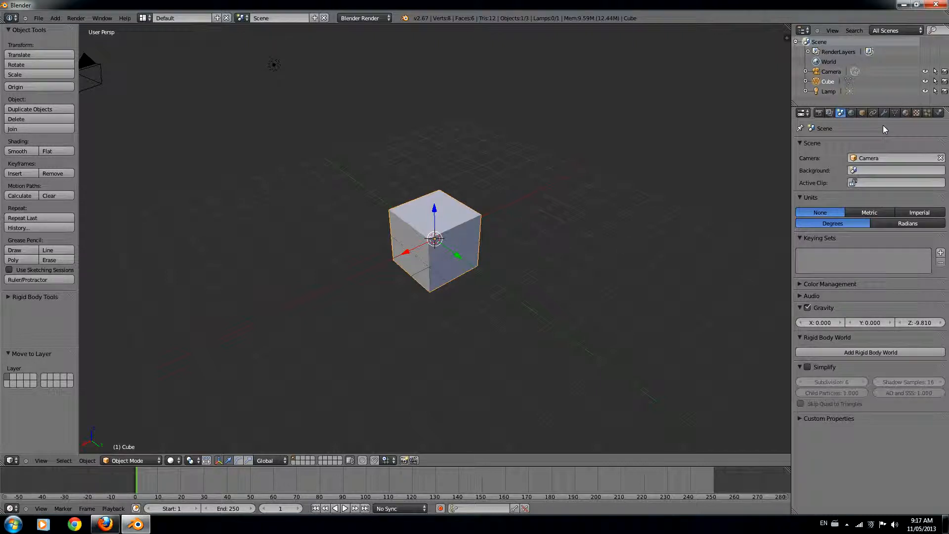
click(852, 113)
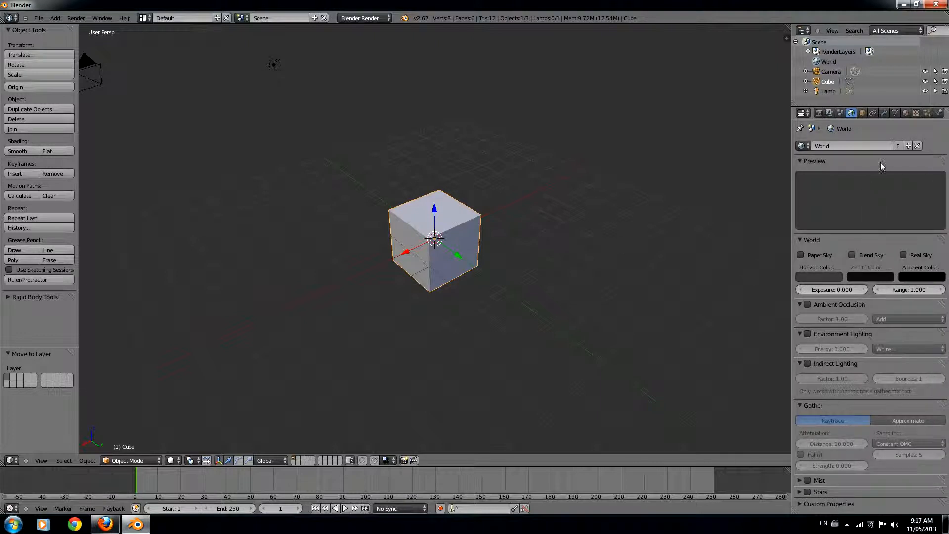
Step: Adjust the cube's Delta Transform on X: location to 0.40054, rotation to about 990° and scale to 1.801
click(862, 114)
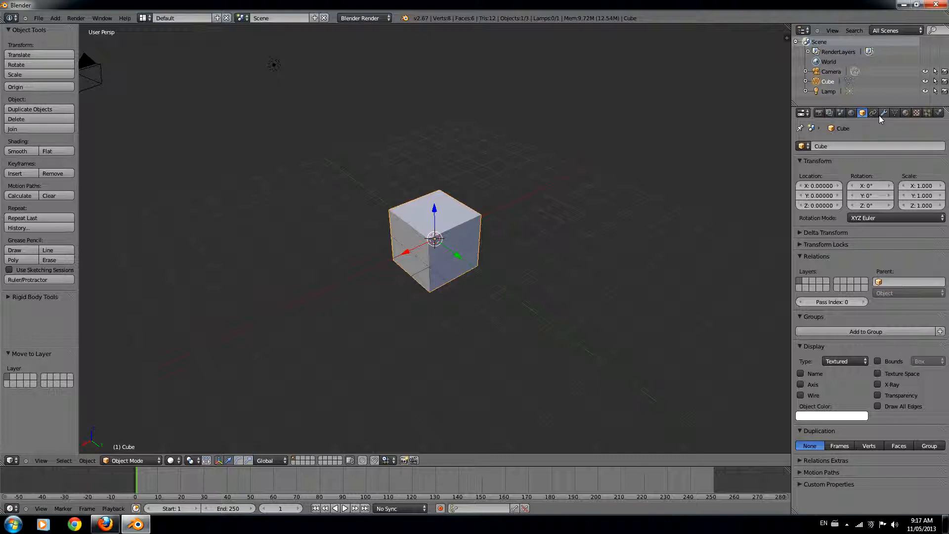
click(834, 232)
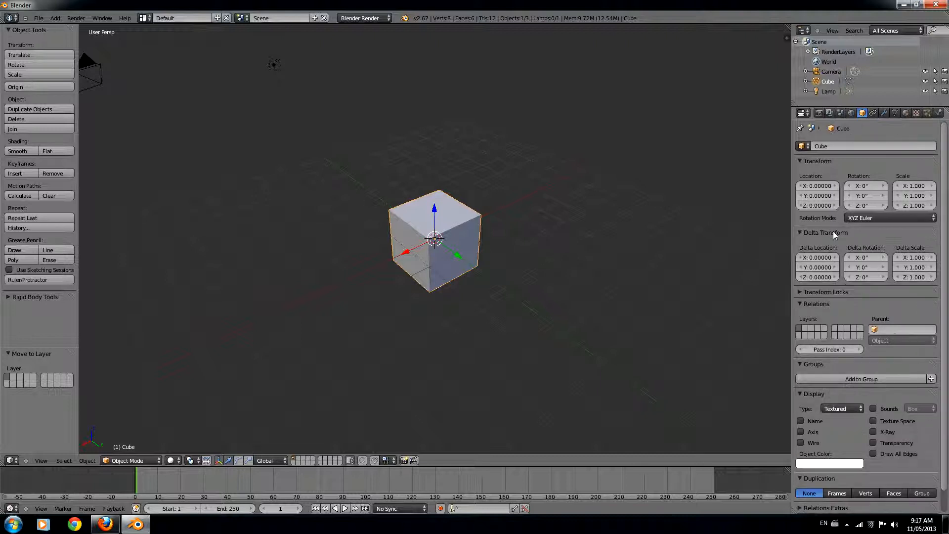
drag(860, 257, 863, 261)
mouse_move(808, 260)
mouse_down()
mouse_move(816, 260)
mouse_move(807, 263)
mouse_up()
mouse_move(903, 261)
mouse_down()
mouse_move(919, 260)
mouse_move(907, 260)
mouse_up()
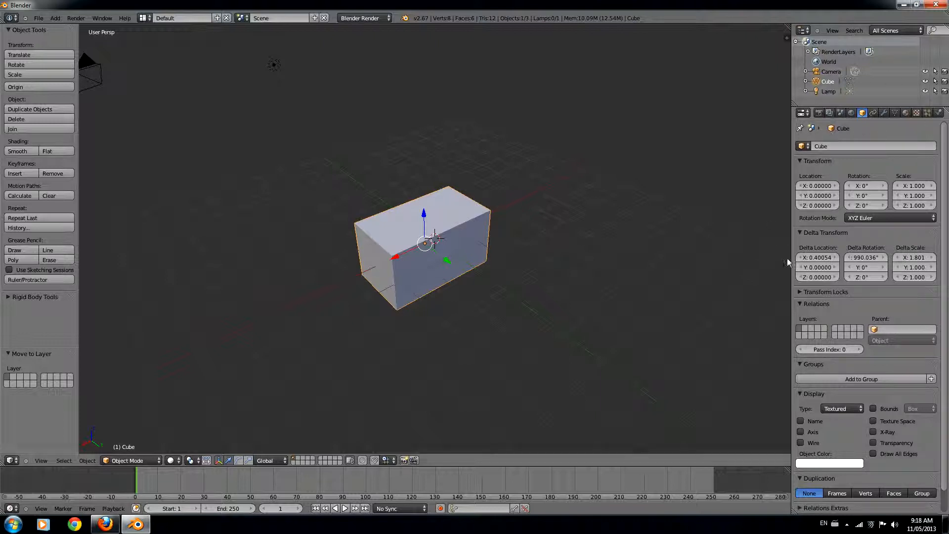
key(g)
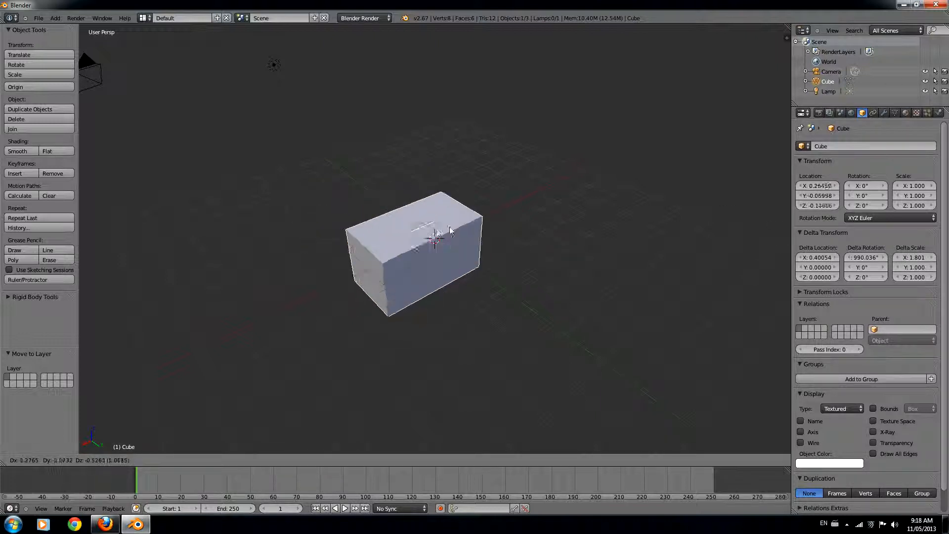
right_click(437, 208)
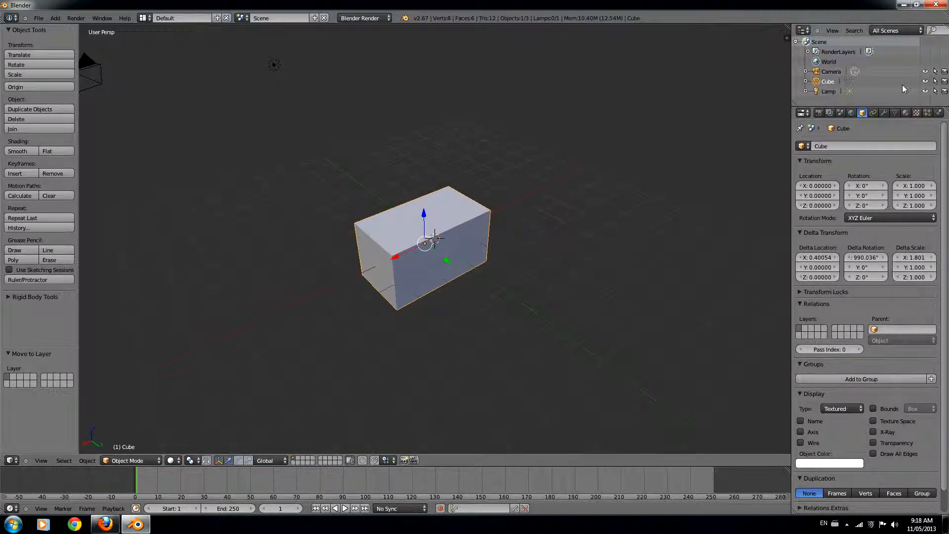
Step: Browse the object constraints and the modifiers that can be added to the cube
click(872, 113)
click(863, 147)
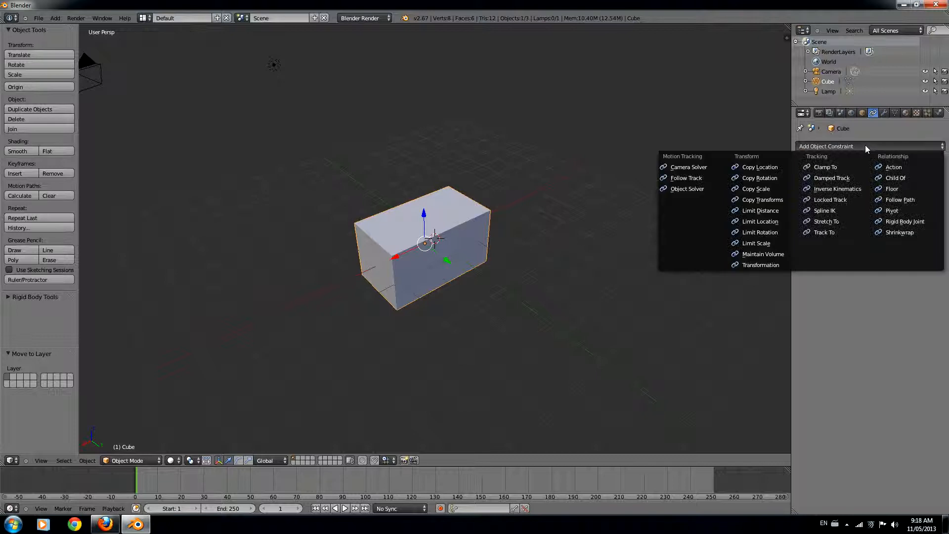
click(883, 113)
click(839, 146)
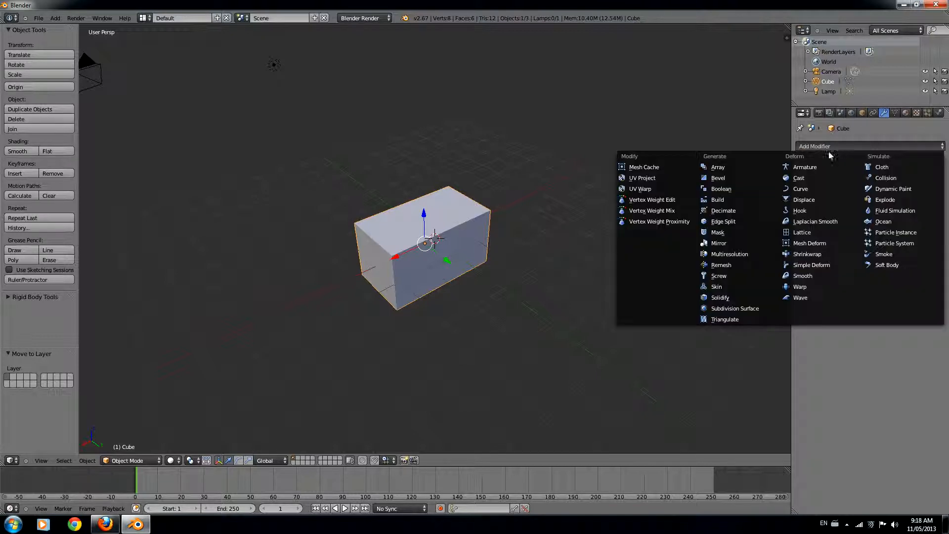
click(850, 147)
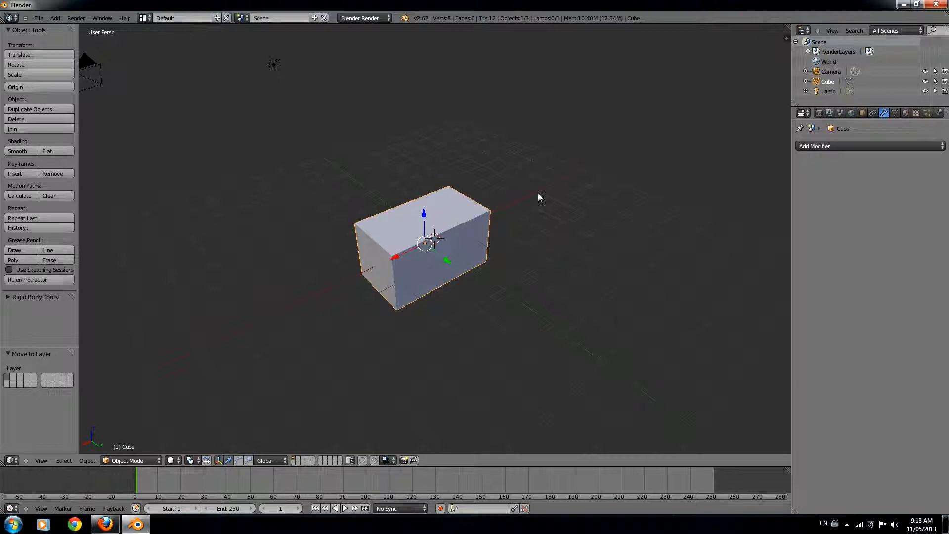
Step: Add a Subdivision Surface modifier to the stretched cube and set its View subdivisions to 6
click(849, 148)
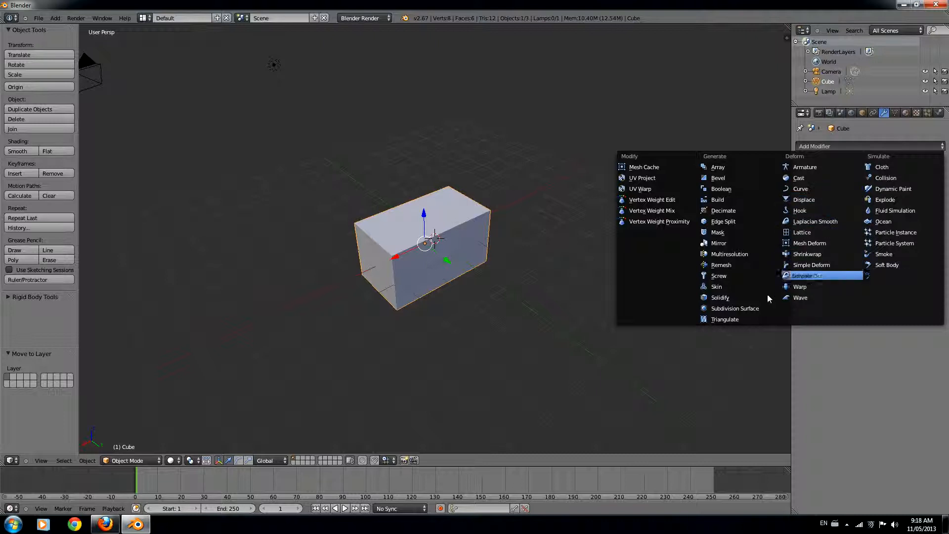
click(748, 310)
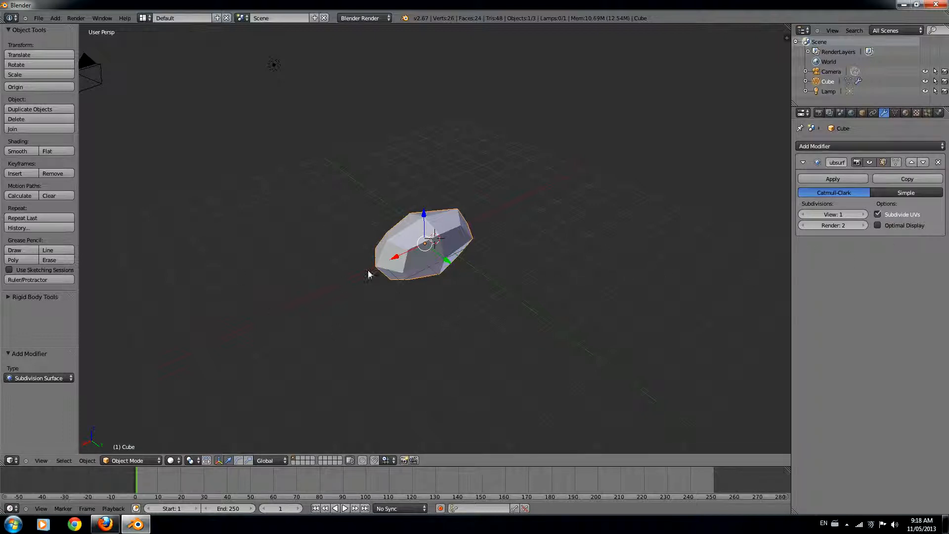
click(865, 216)
click(865, 216)
click(865, 216)
click(865, 216)
click(865, 215)
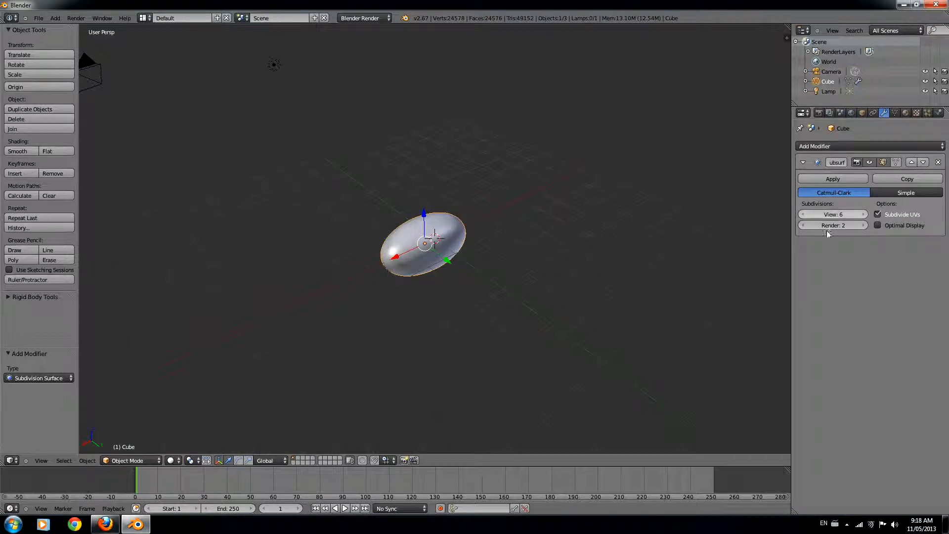
middle_drag(197, 271, 435, 237)
scroll(508, 257, down, 5)
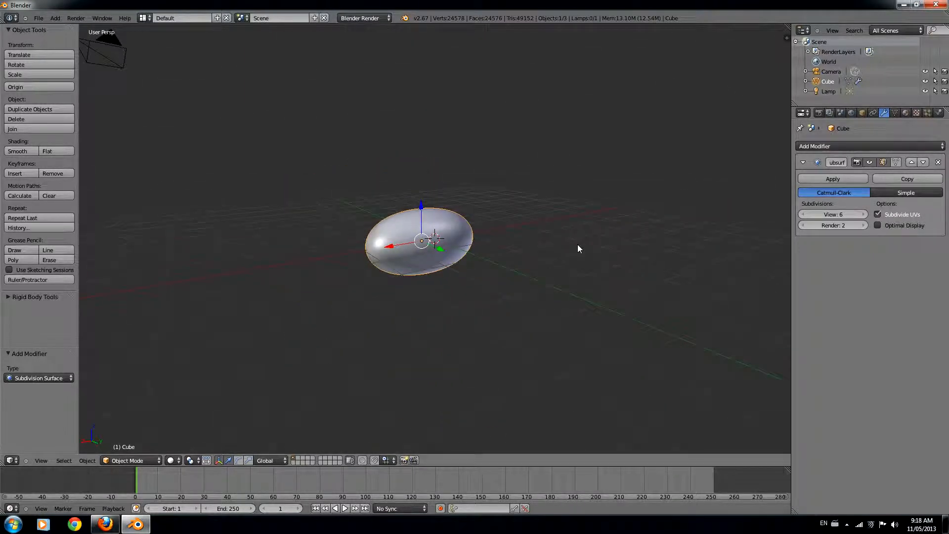
middle_drag(577, 244, 571, 259)
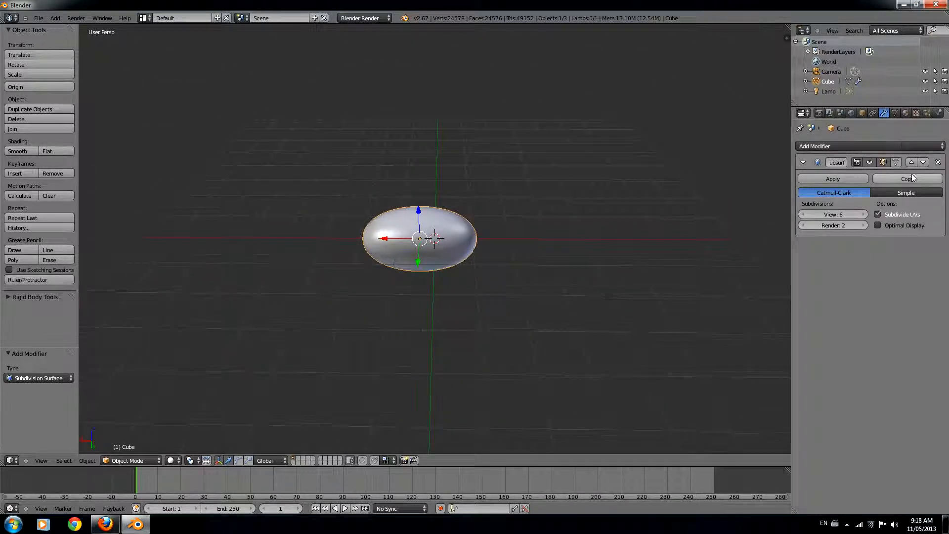
Step: Remove the Subdivision Surface modifier from the cube and look over its mesh data settings, including vertex groups and shape keys
click(937, 164)
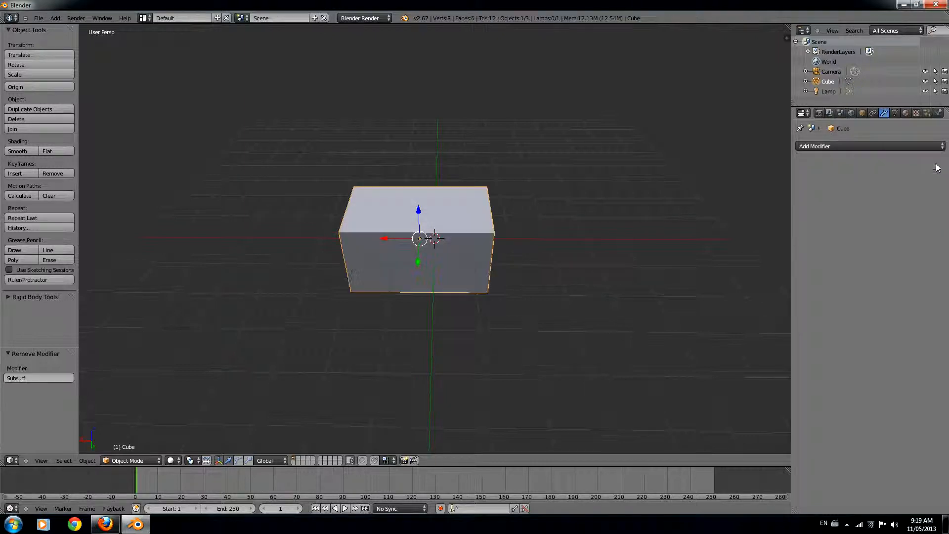
click(896, 113)
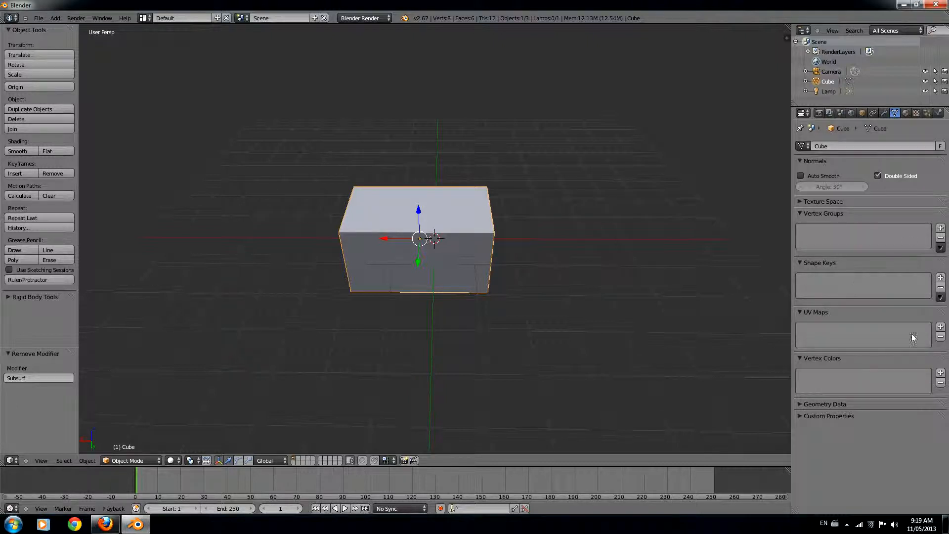
click(814, 213)
click(813, 225)
click(814, 225)
click(817, 212)
middle_drag(379, 261, 431, 251)
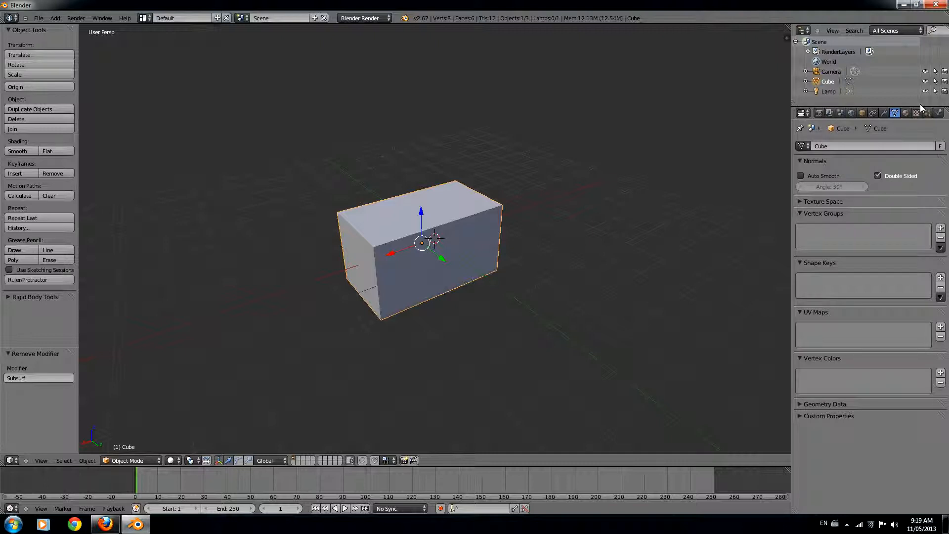
middle_drag(644, 203, 722, 232)
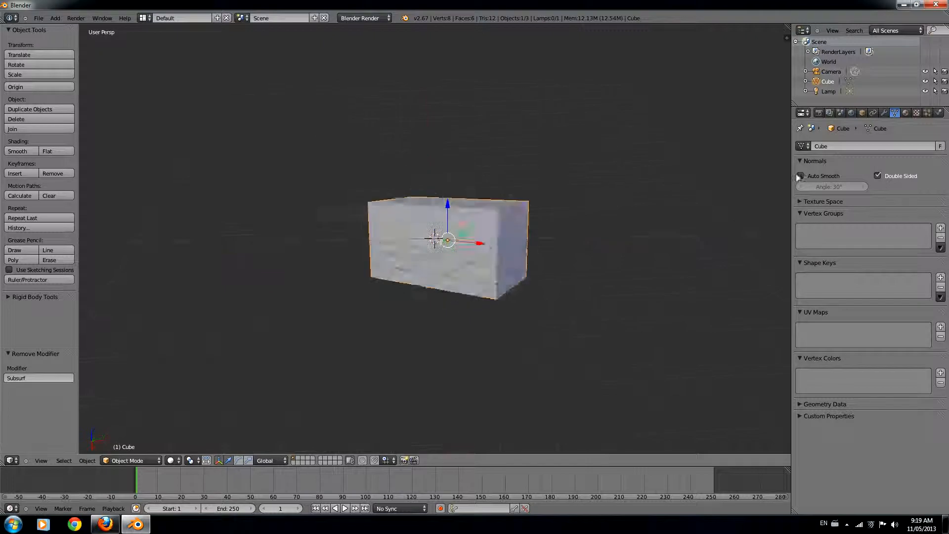
middle_drag(781, 232, 483, 205)
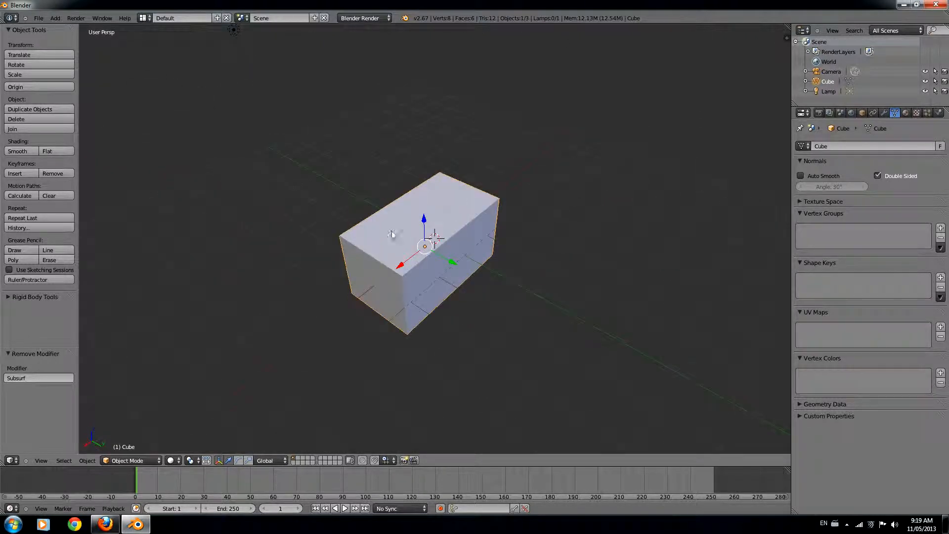
Step: Tint the cube material's diffuse colour slightly towards blue and view the material's texture settings
click(906, 113)
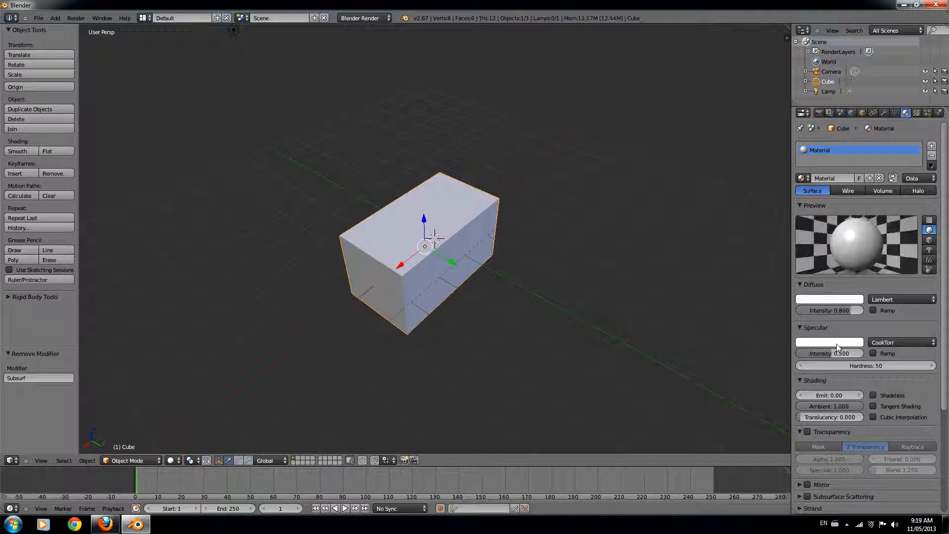
click(828, 301)
mouse_move(811, 204)
mouse_down()
mouse_move(818, 171)
mouse_move(756, 205)
mouse_move(806, 225)
mouse_move(814, 198)
mouse_up()
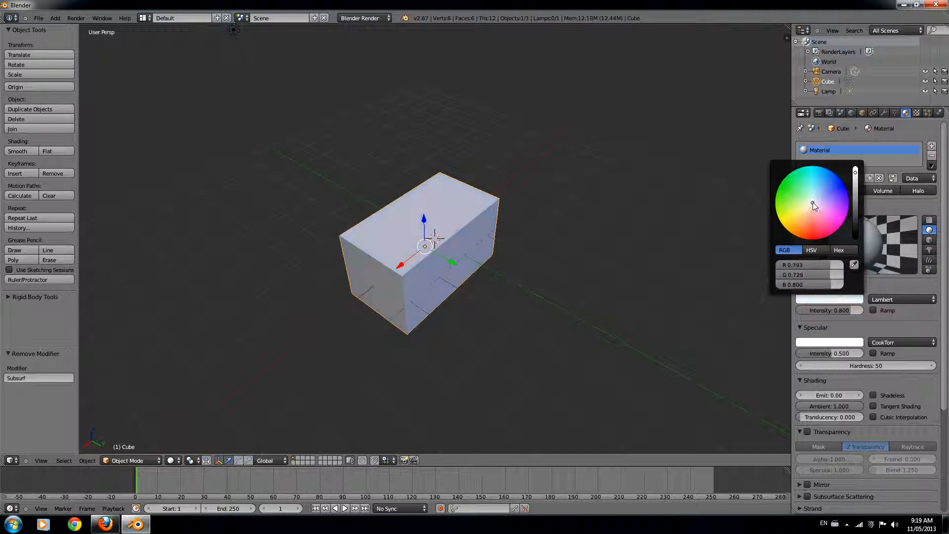
click(916, 113)
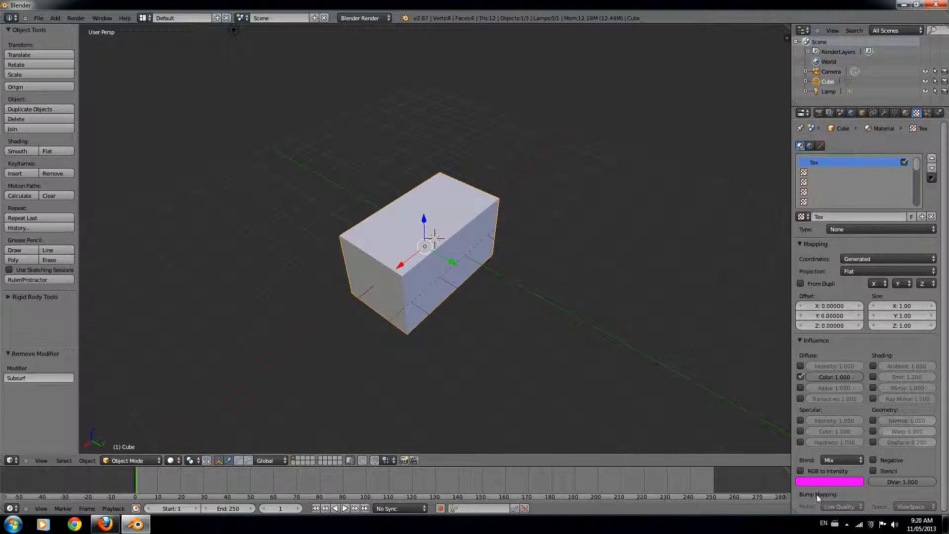
Step: Add a particle system to the cube and play the animation, viewing the emitted particles from another angle
click(927, 113)
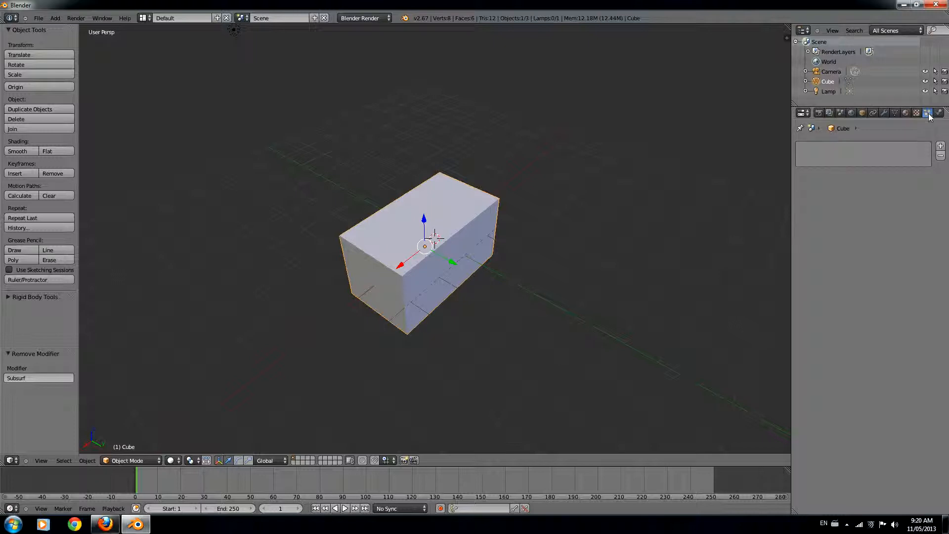
click(939, 147)
key(alt+a)
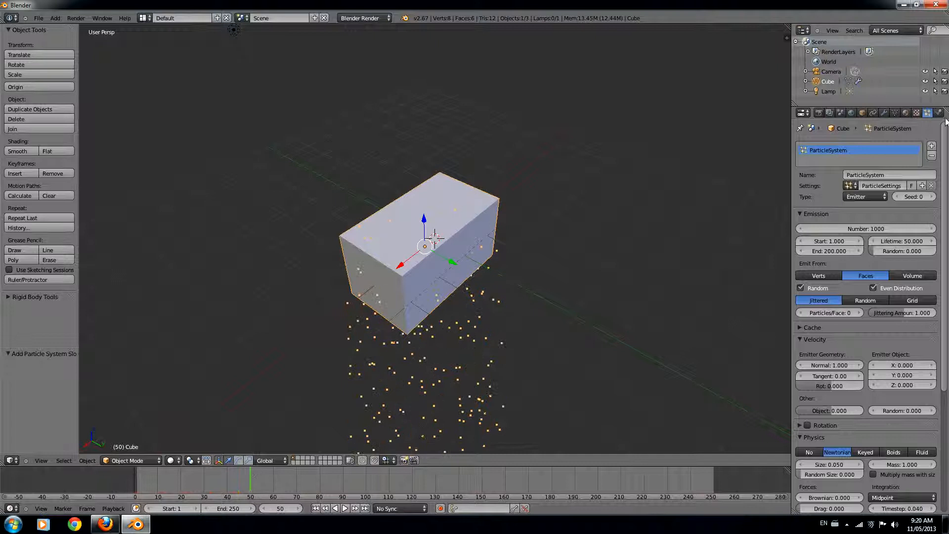
middle_drag(572, 394, 317, 435)
key(alt+a)
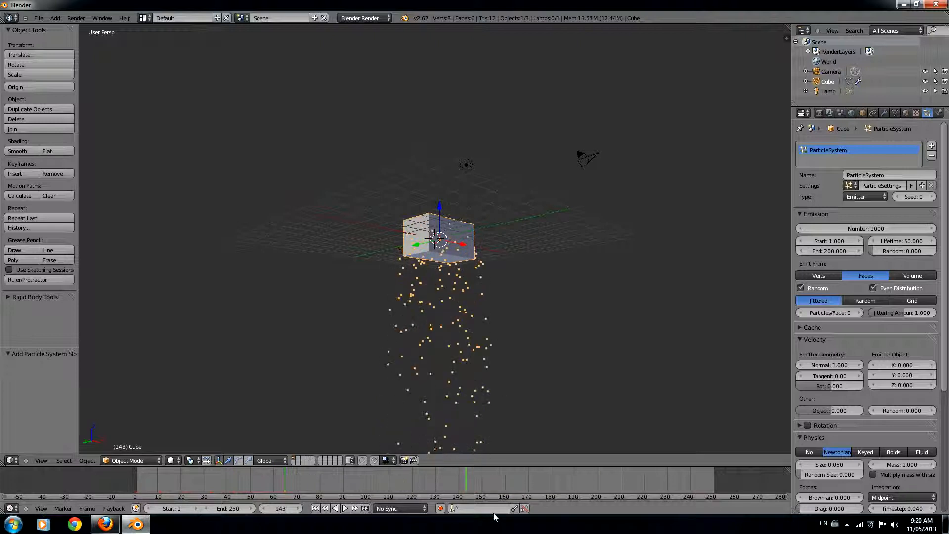
Step: Scrub through the timeline to examine the falling particles from several angles, ending at frame 0
drag(484, 509, 138, 481)
middle_drag(207, 414, 525, 303)
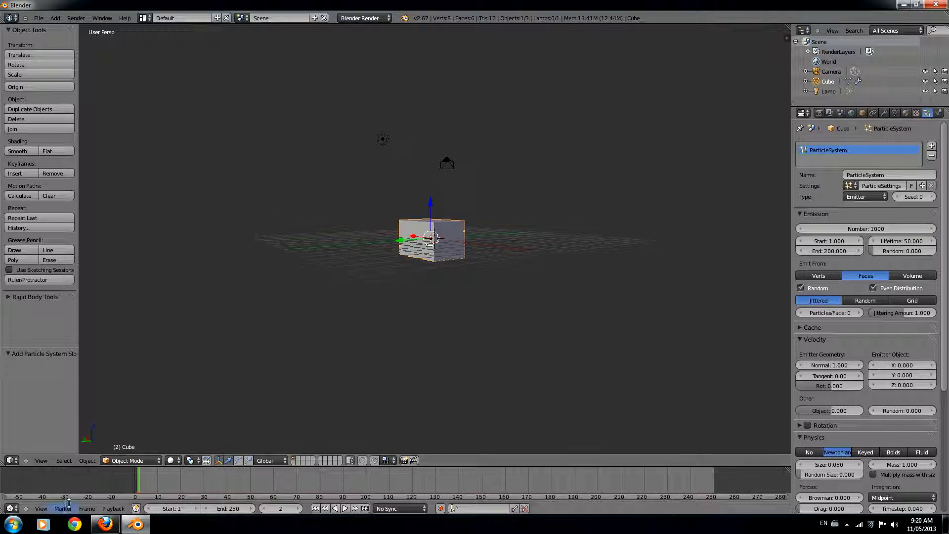
drag(134, 485, 255, 482)
middle_drag(395, 314, 420, 400)
drag(257, 480, 315, 479)
middle_drag(496, 345, 377, 421)
scroll(377, 421, up, 6)
middle_drag(414, 391, 431, 355)
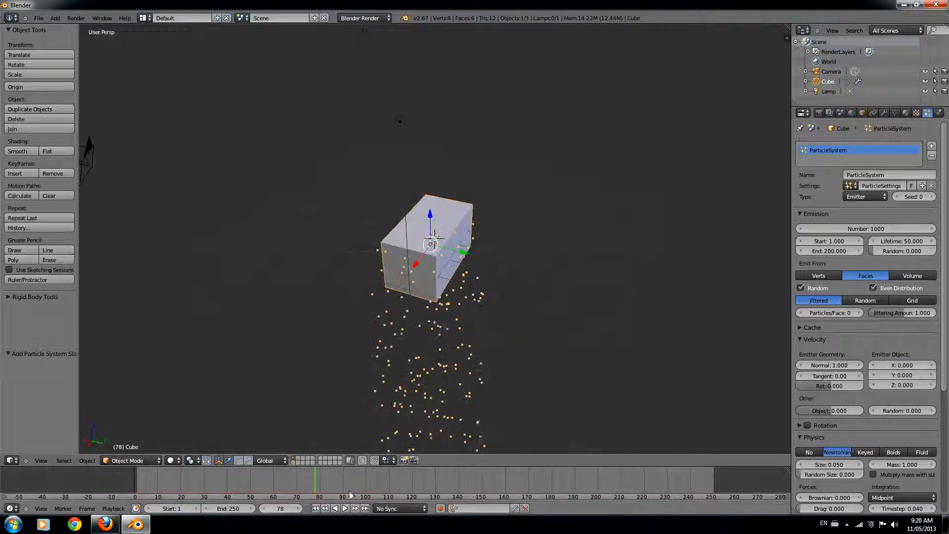
drag(332, 479, 133, 464)
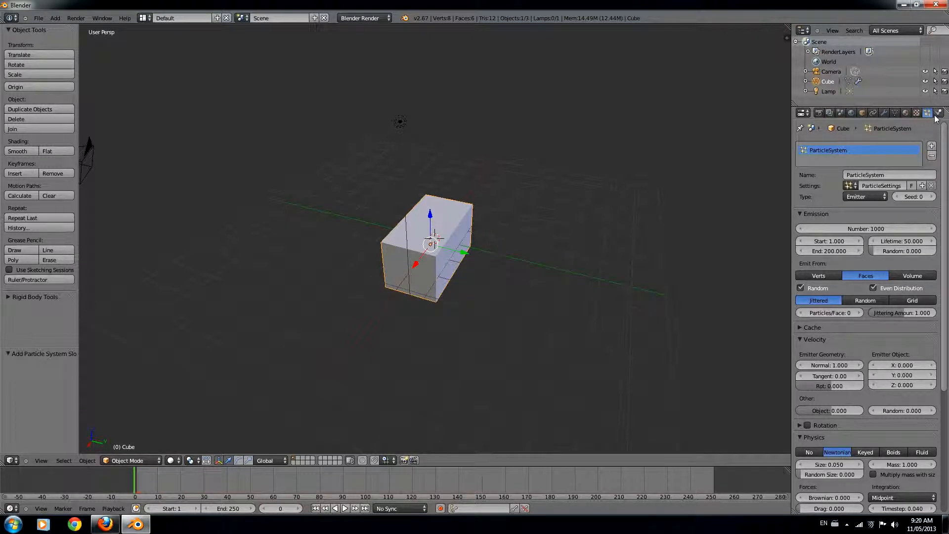
Step: Look over the physics types that can be enabled for the cube, with the timeline set to frame 1
click(938, 114)
click(137, 487)
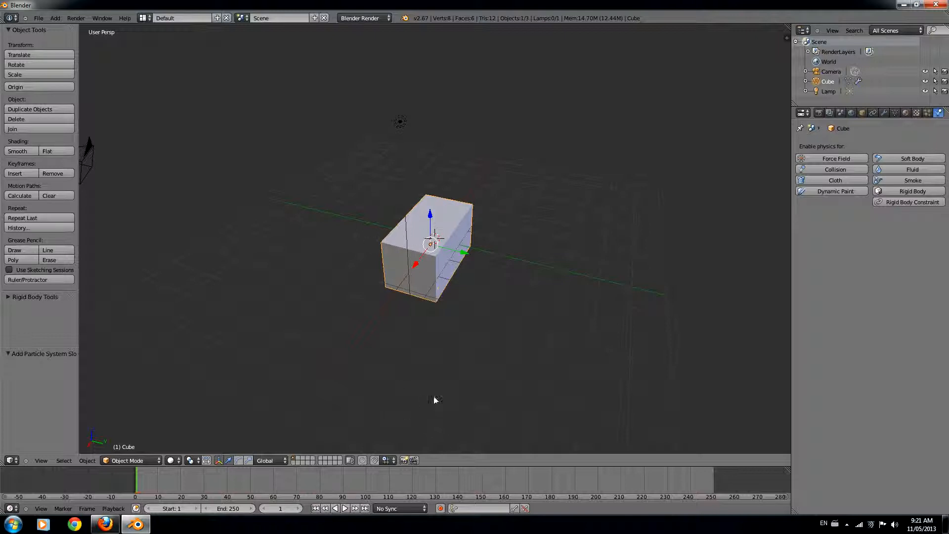
middle_drag(487, 352, 440, 376)
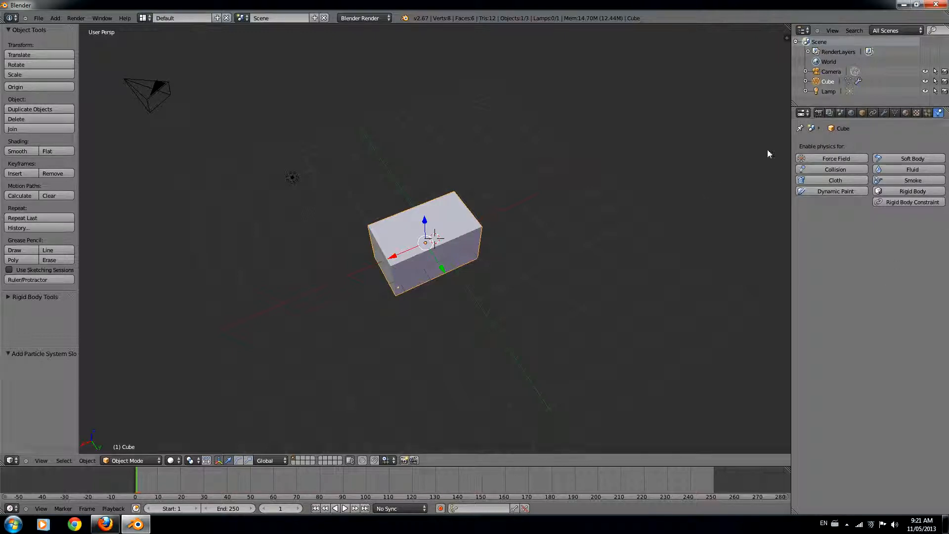
Step: Review the Scene settings and the cube's constraint, modifier, mesh data, texture, material, particle and physics settings
click(840, 113)
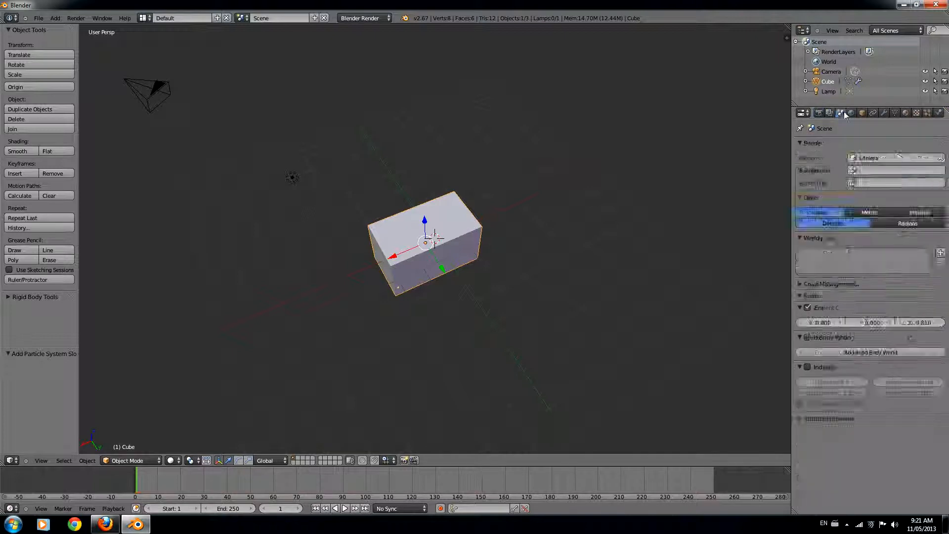
click(873, 114)
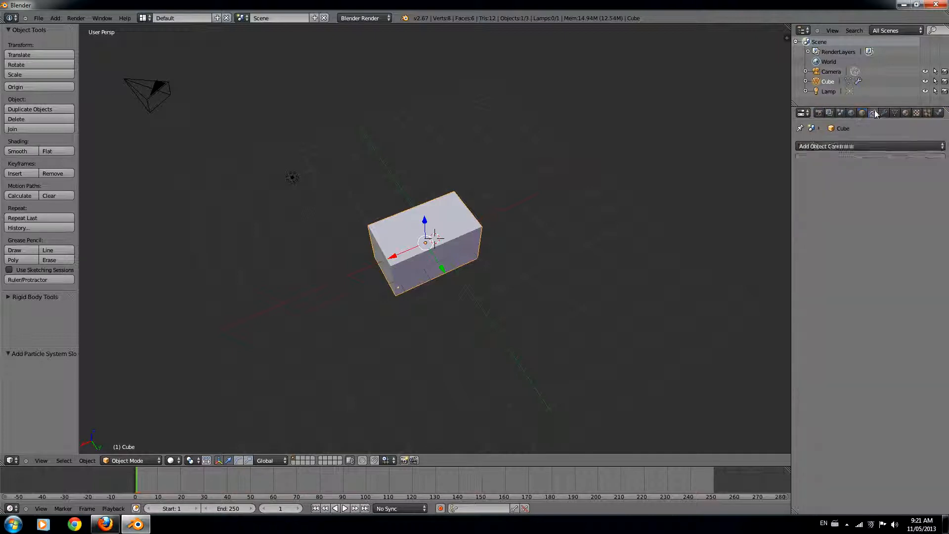
click(883, 113)
click(895, 113)
click(916, 113)
click(906, 113)
click(927, 113)
click(938, 113)
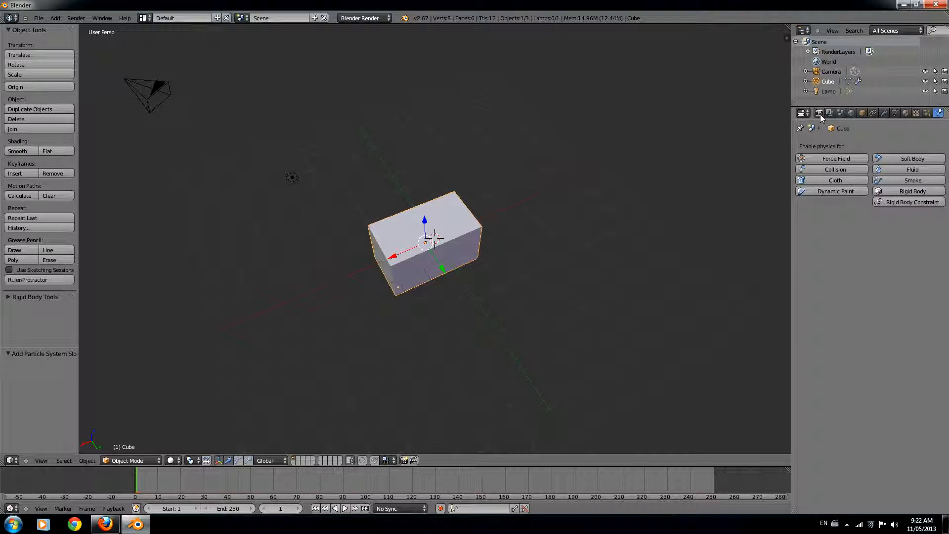
Step: Go through the property categories again in order, from the Scene and World settings to the Physics settings
click(839, 113)
click(851, 114)
click(862, 113)
click(873, 113)
click(883, 113)
click(895, 113)
click(906, 113)
click(915, 114)
click(938, 113)
Step: Go back through the property categories in reverse, from the Particles settings to the Render settings
click(927, 113)
click(916, 113)
click(884, 114)
click(872, 114)
click(862, 115)
click(841, 114)
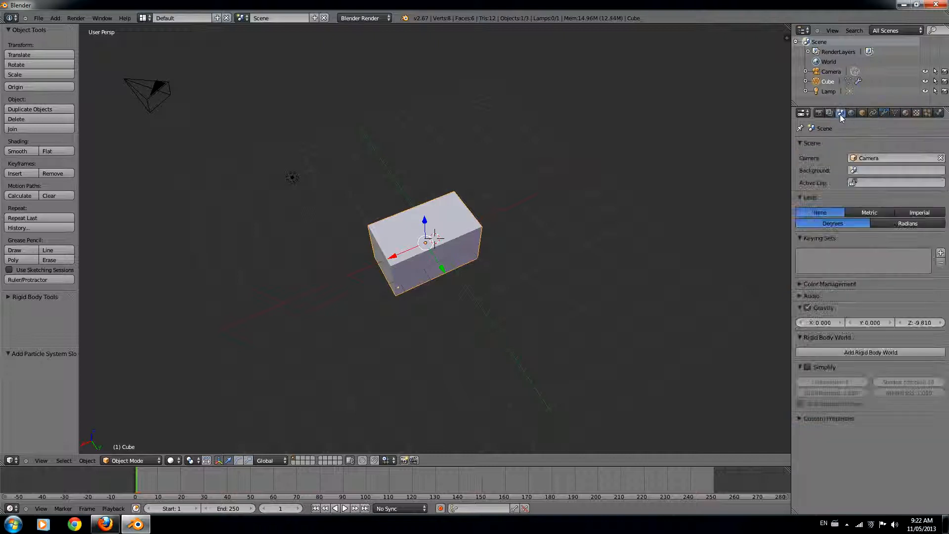
click(828, 113)
click(818, 113)
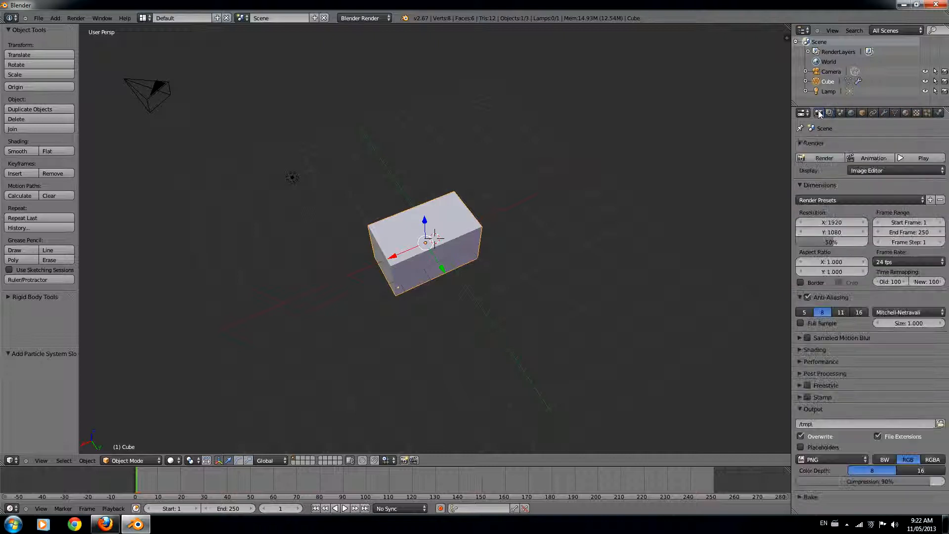